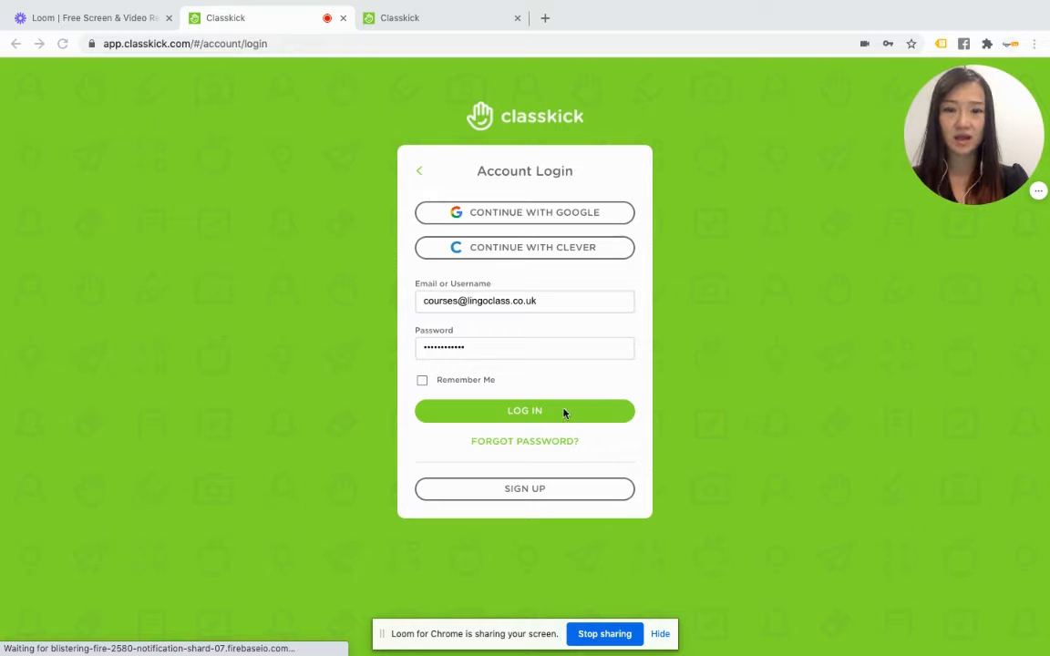
# Log in to the teacher account and open the Mandarin HSK2-1 Lesson6 ( Book U5 ) part1 assignment from the Mandarin Homework folder.
pyautogui.click(541, 418)
pyautogui.click(506, 409)
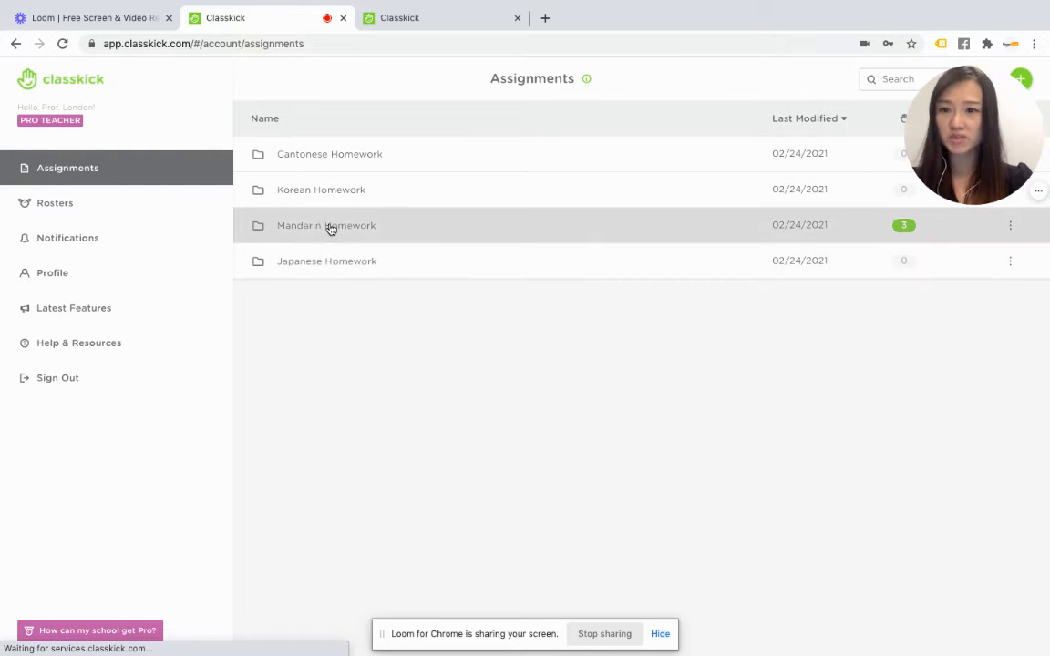
pyautogui.click(330, 227)
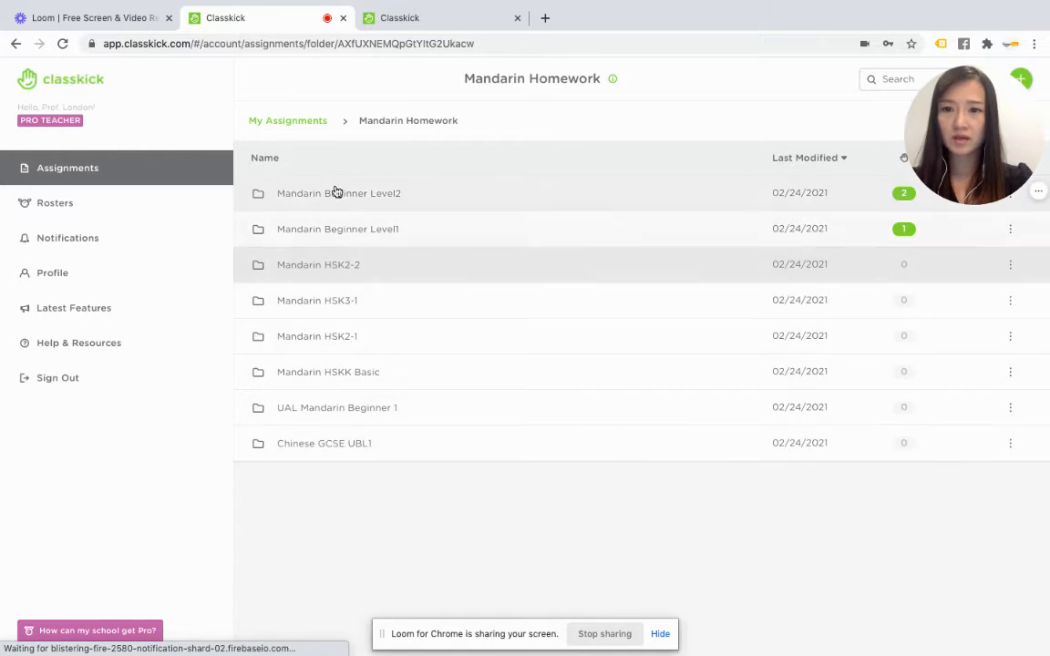
pyautogui.click(342, 339)
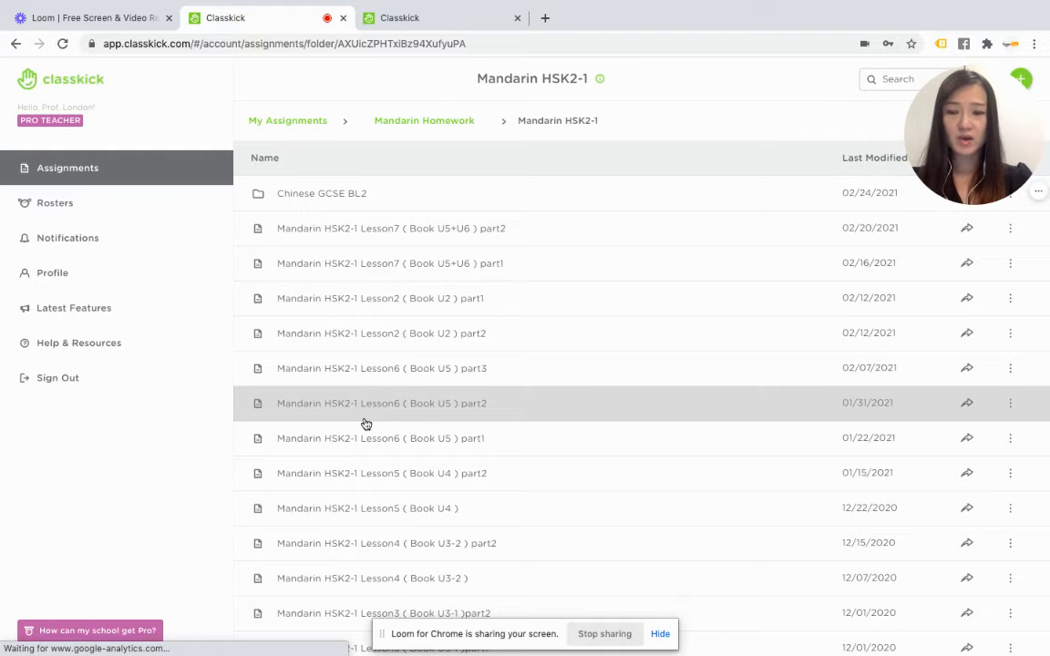
pyautogui.click(356, 447)
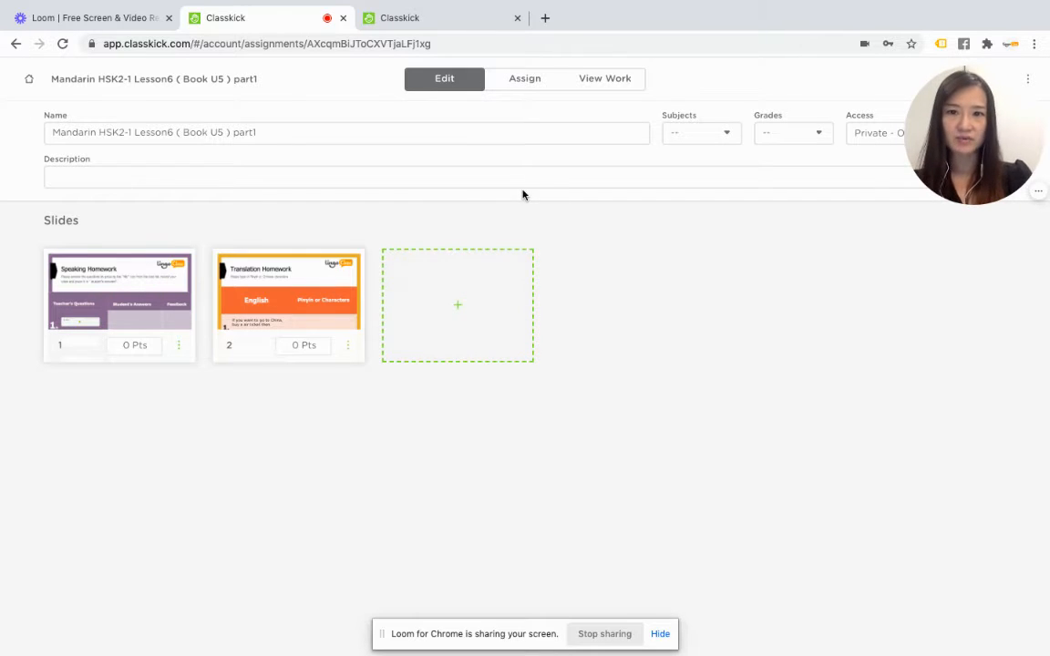
# Assign the first listed Mandarin Thur PT student roster to this assignment.
pyautogui.click(525, 80)
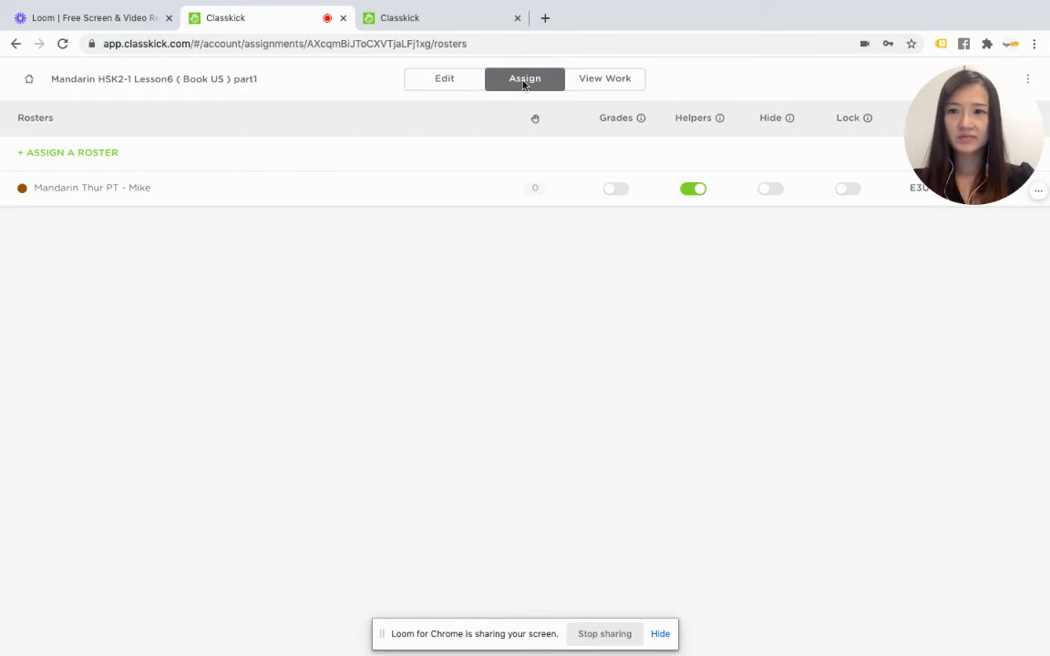
pyautogui.click(66, 158)
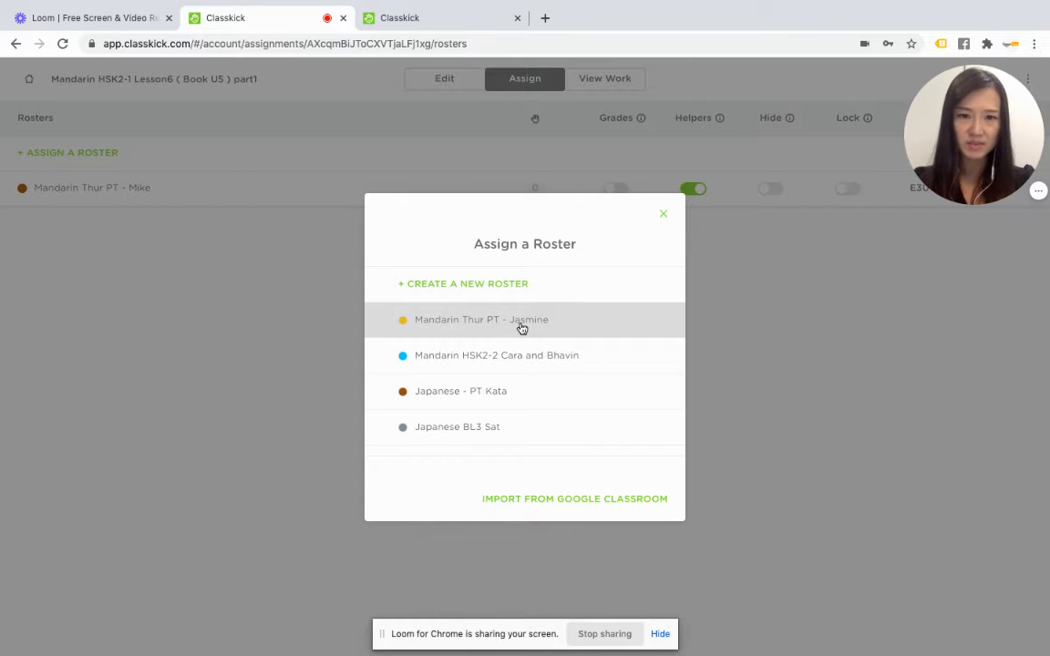
pyautogui.click(521, 326)
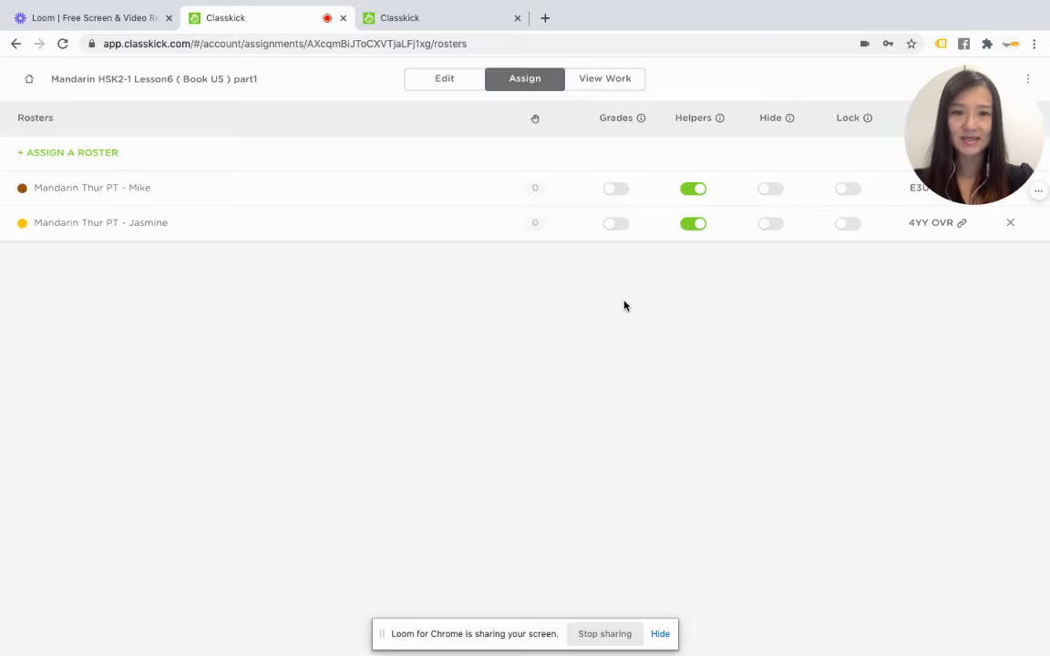
# Copy the newly assigned roster's student login link and open it in a new browser tab.
pyautogui.click(917, 229)
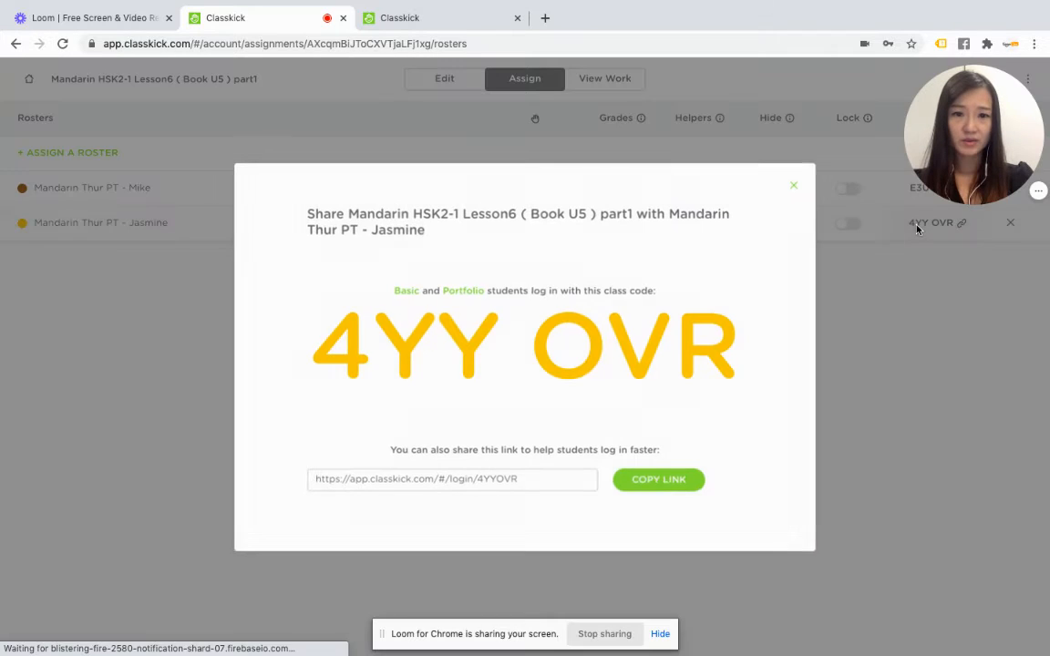
pyautogui.click(653, 482)
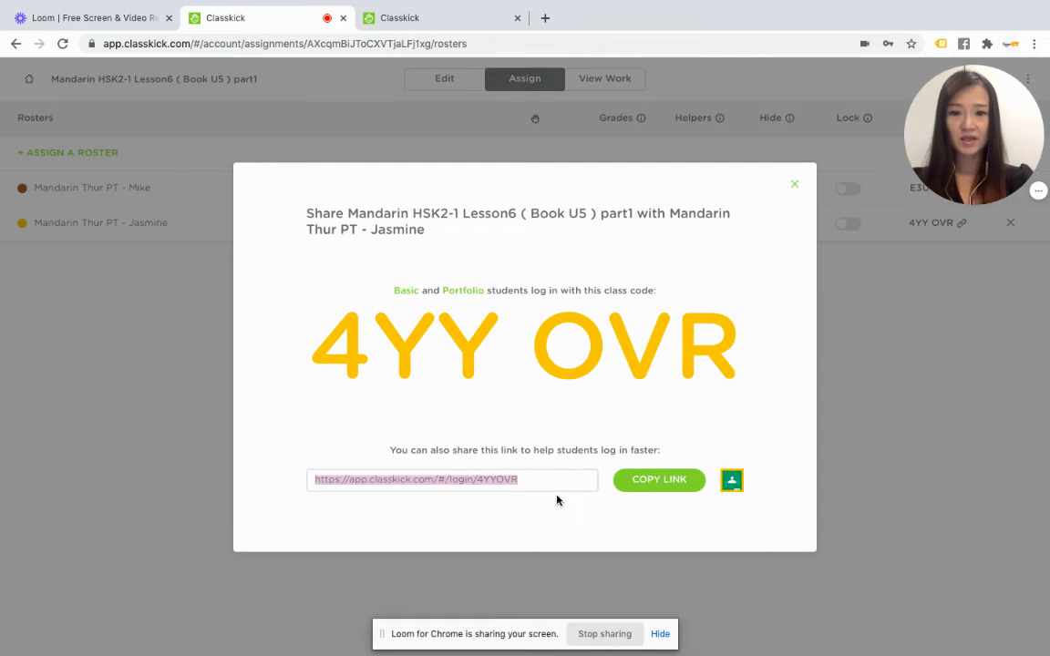
pyautogui.moveTo(547, 7)
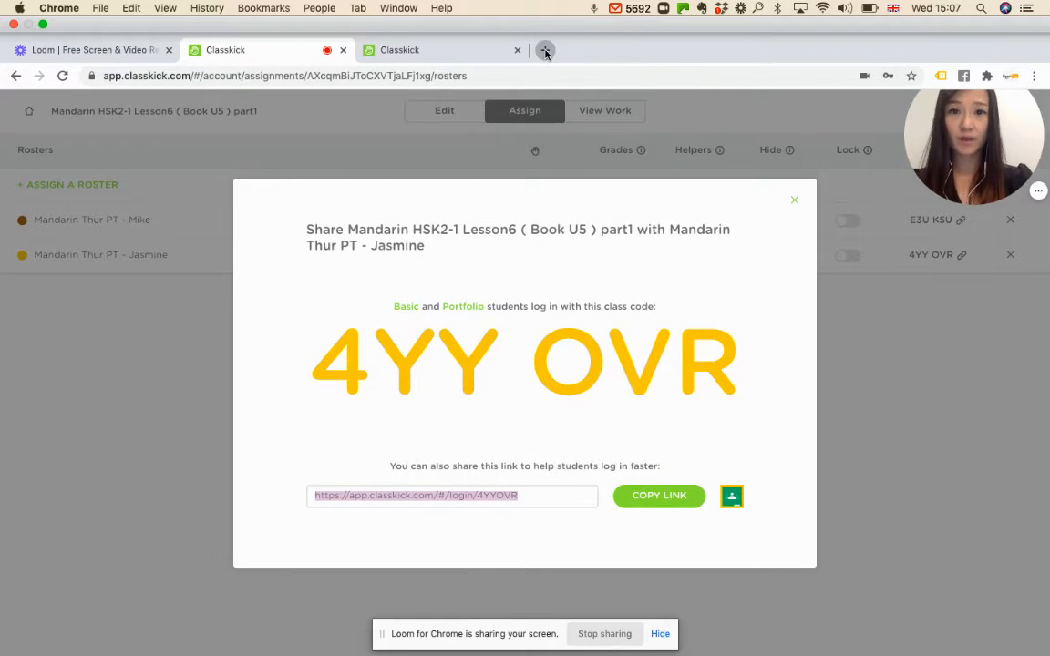
pyautogui.click(545, 48)
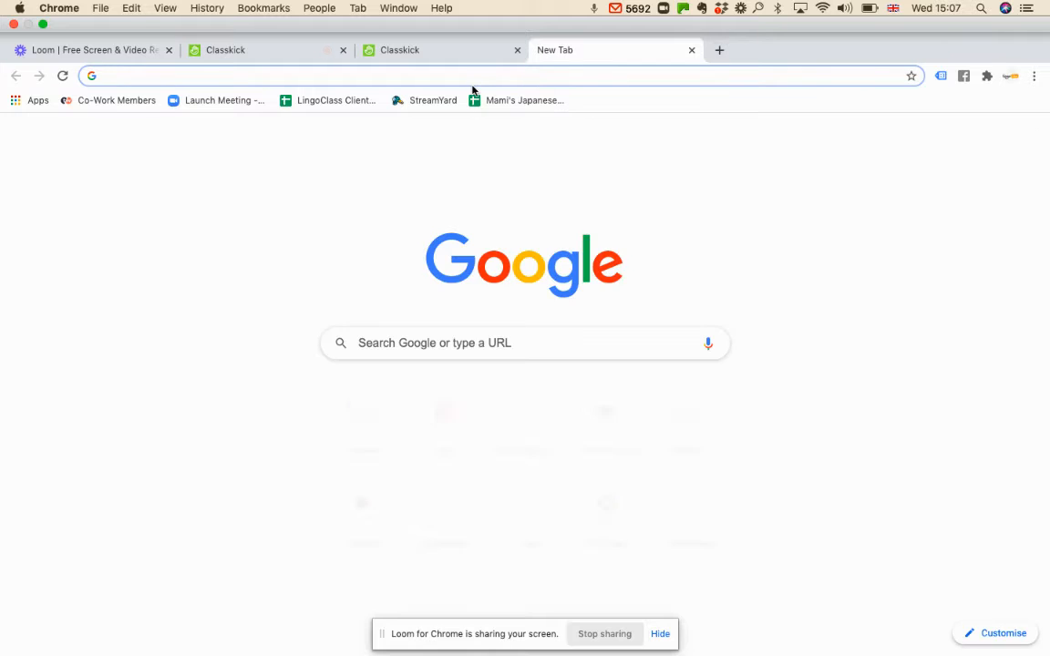
pyautogui.press('super+v')
pyautogui.press('Return')
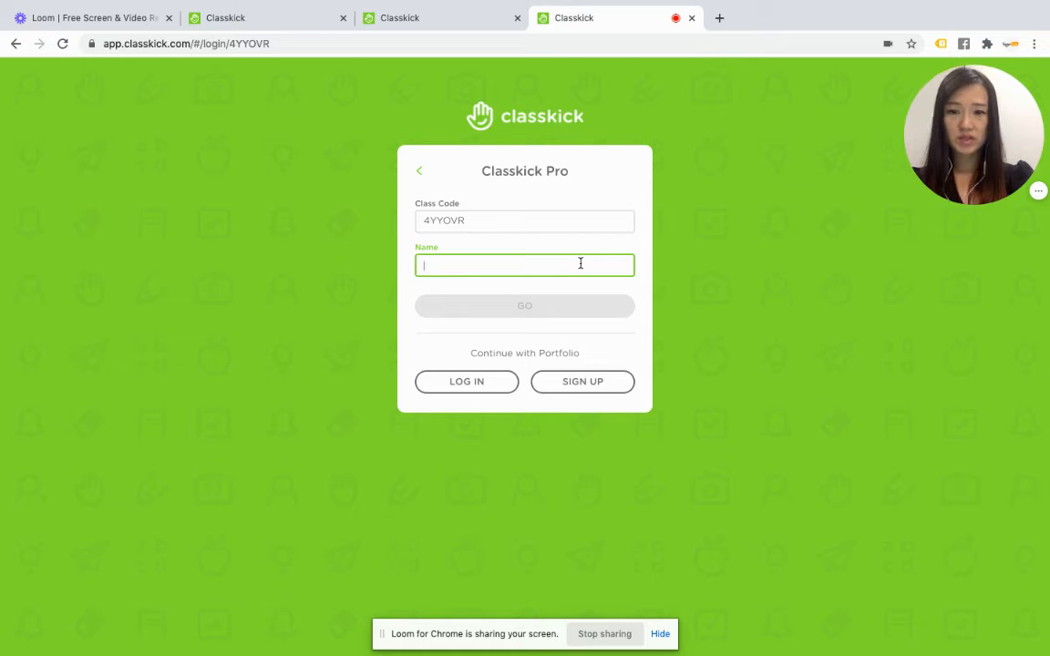
# Enter the student's name on the class login form and continue into the assignment.
pyautogui.write('Ja')
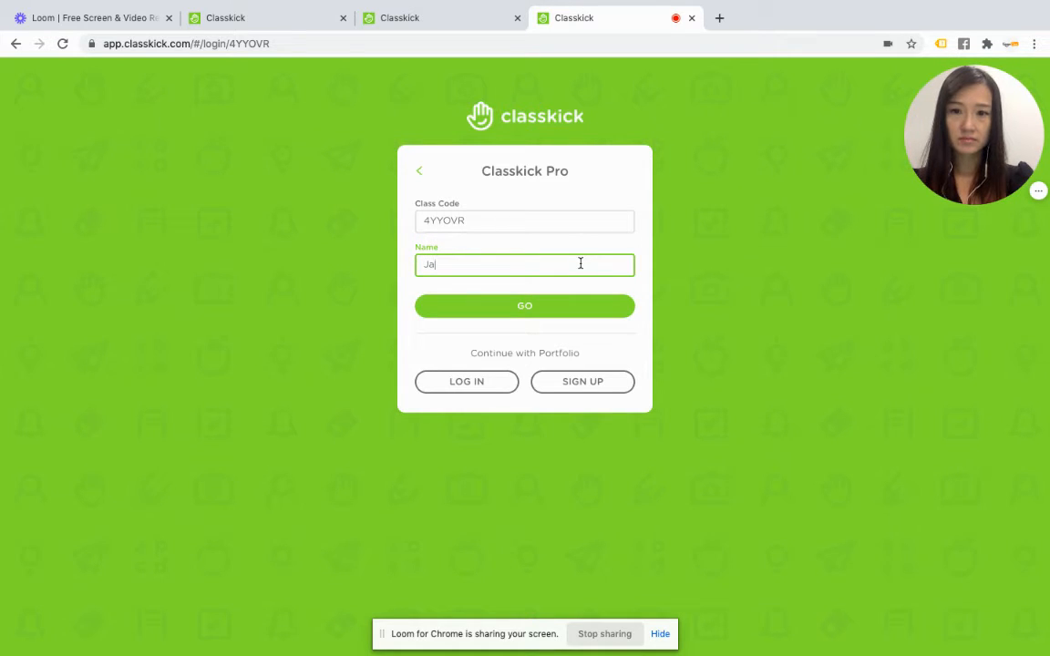
pyautogui.write('smine')
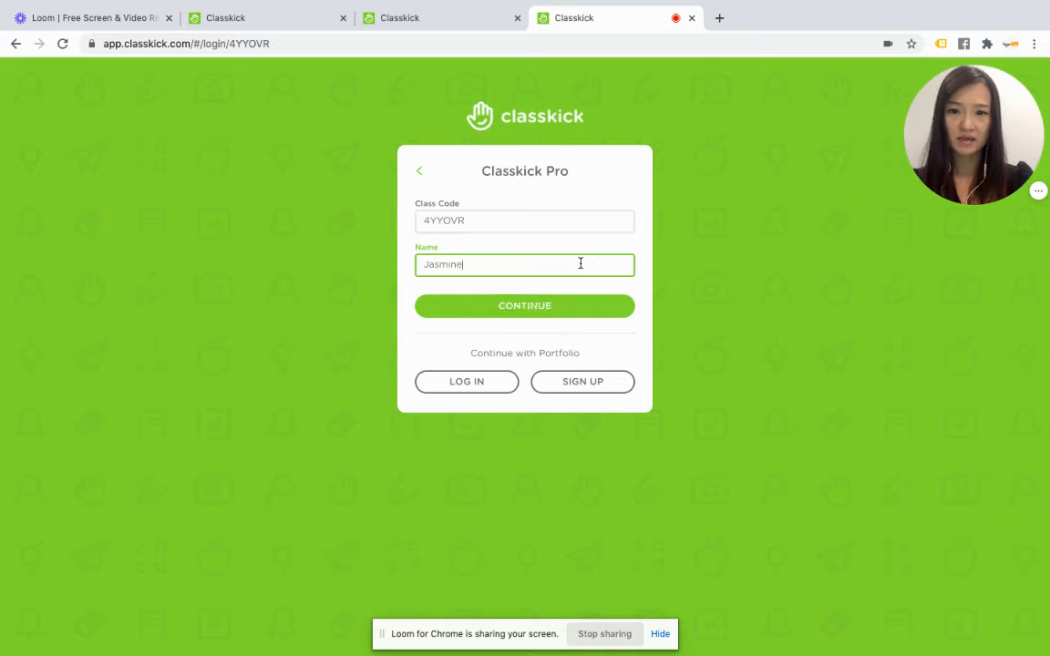
pyautogui.click(550, 314)
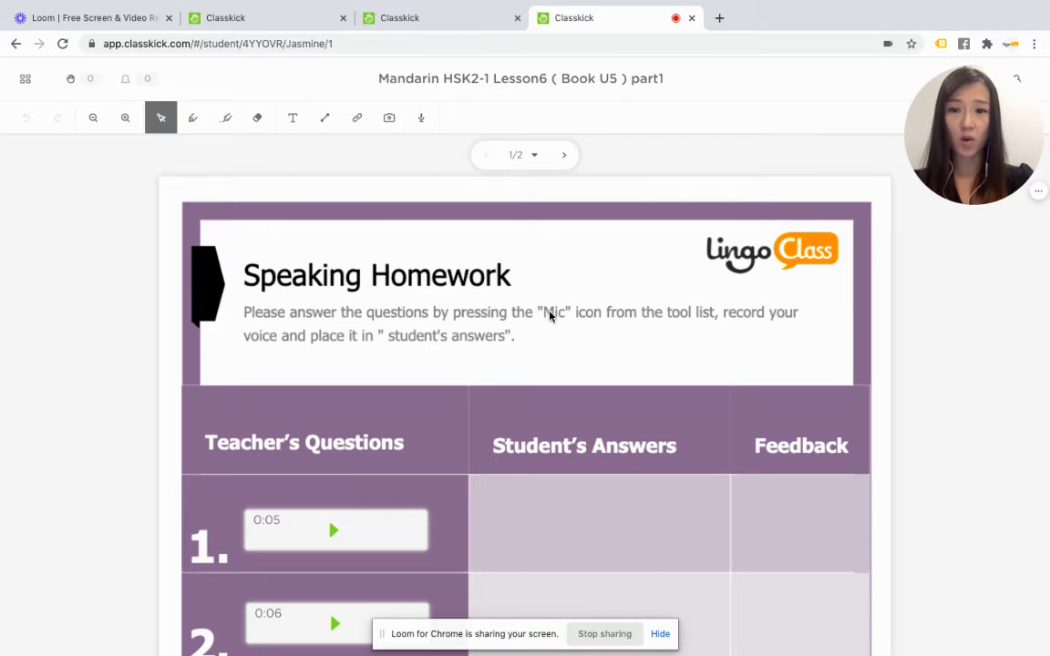
# Play the teacher's audio for question 1 on the Speaking Homework slide.
pyautogui.scroll(-3, 550, 316)
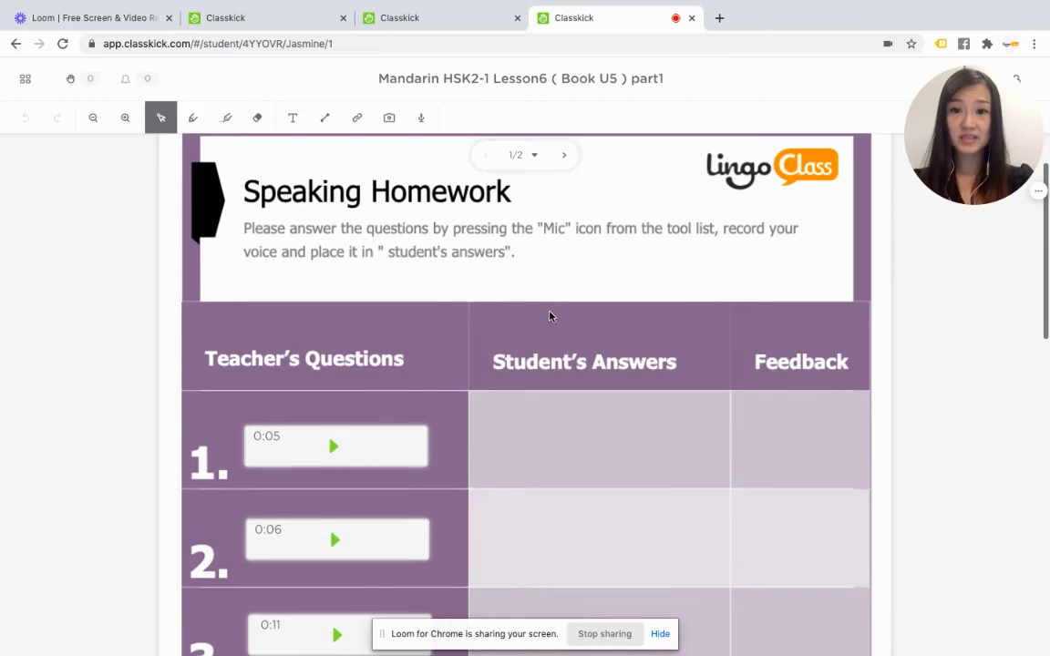
pyautogui.scroll(-2, 550, 315)
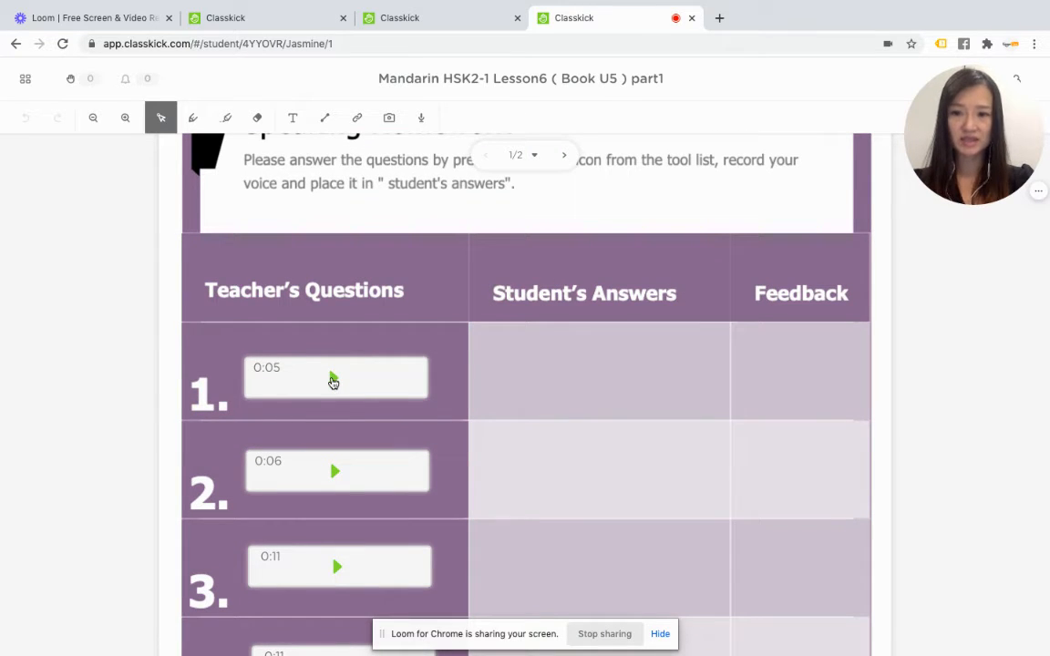
pyautogui.click(334, 380)
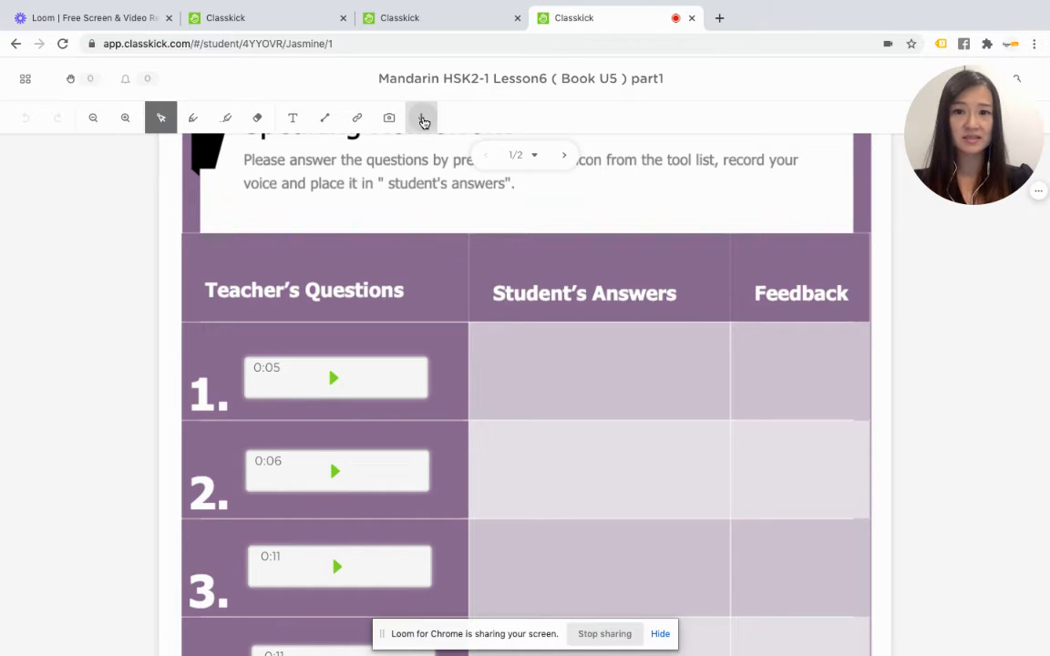
# Record an audio answer of about 6 seconds, place it in the Student's Answers cell for question 1, and play it back.
pyautogui.click(421, 117)
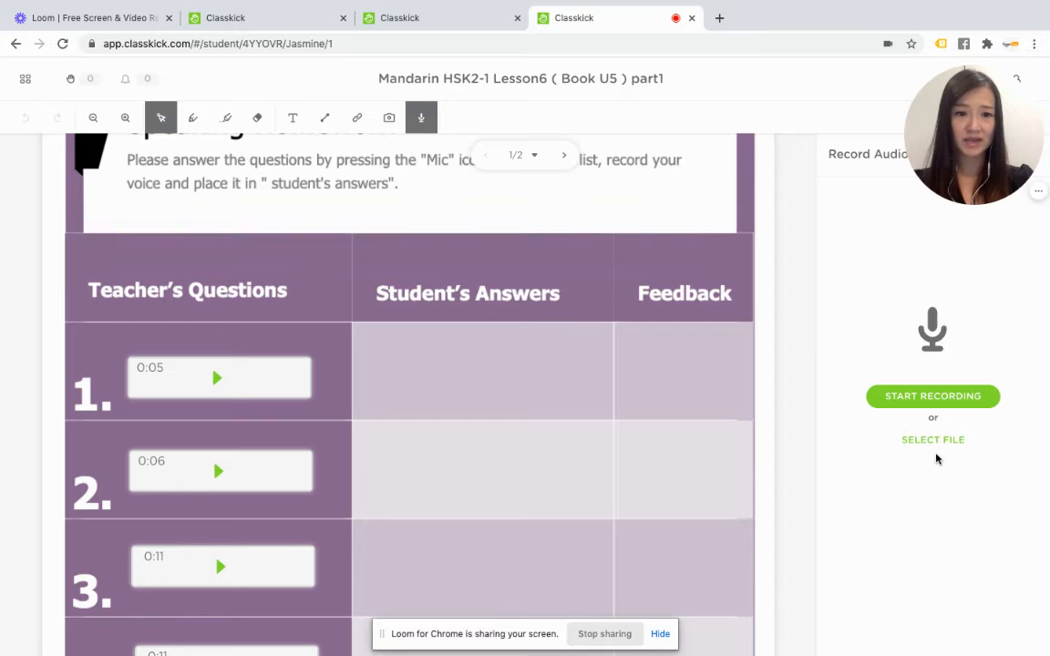
pyautogui.click(933, 398)
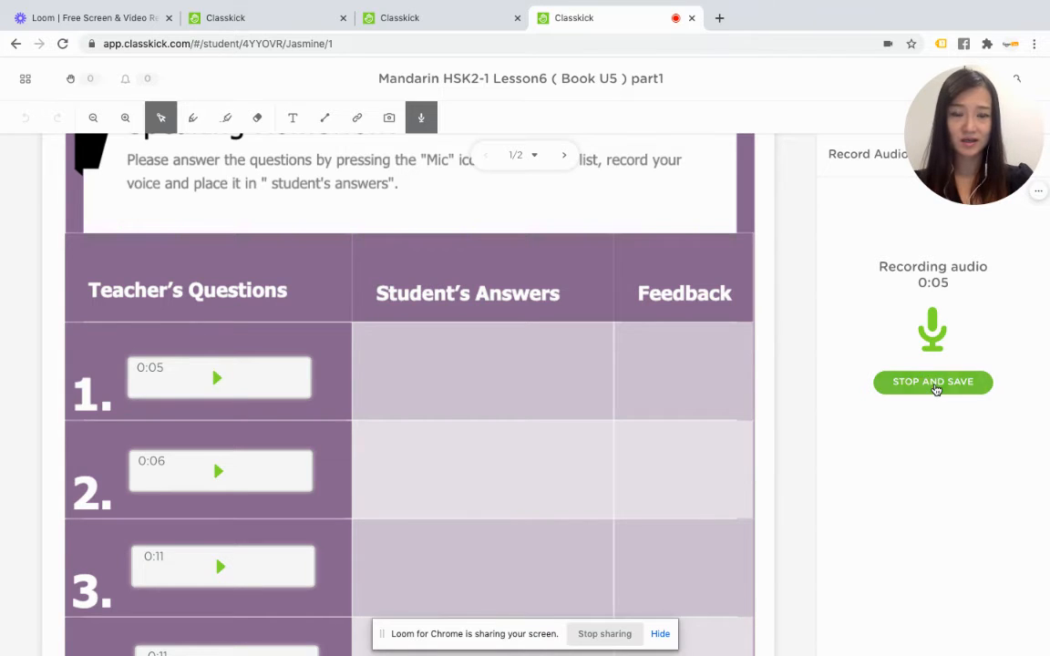
pyautogui.click(935, 387)
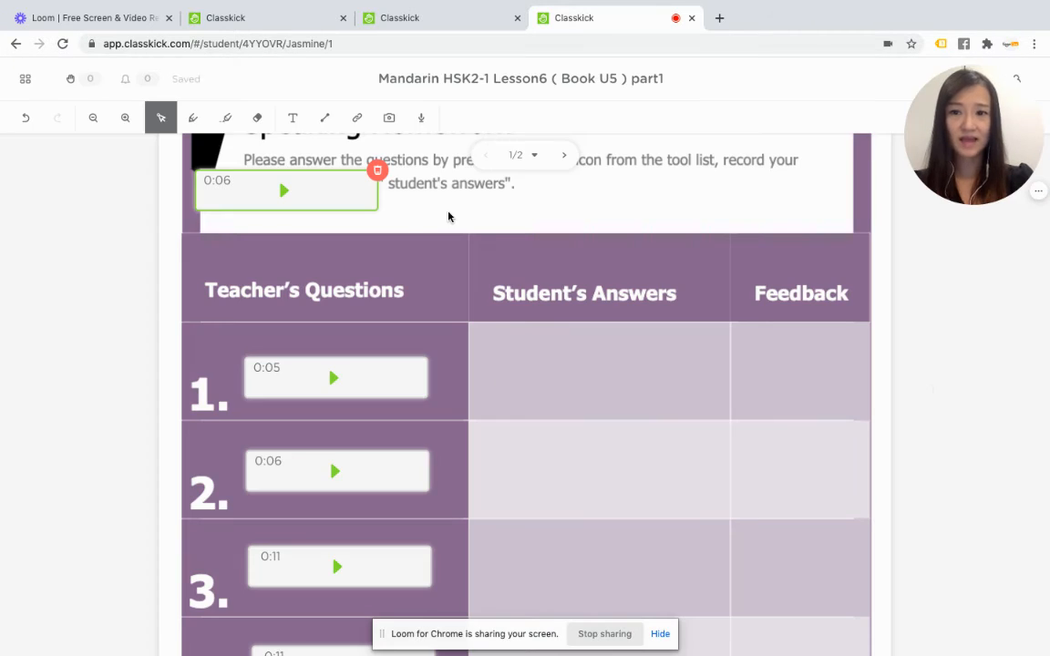
pyautogui.moveTo(370, 215); pyautogui.dragTo(640, 377)
pyautogui.click(591, 372)
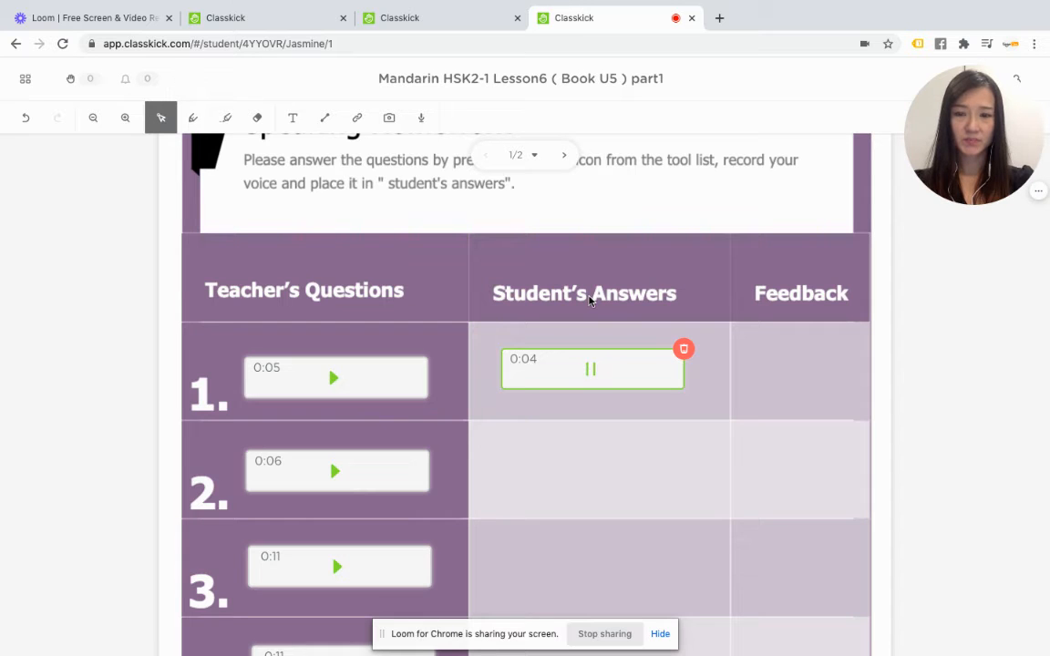
# On the Translation Homework slide, enter 如果 in the answer box for sentence 1 using Pinyin input.
pyautogui.click(565, 156)
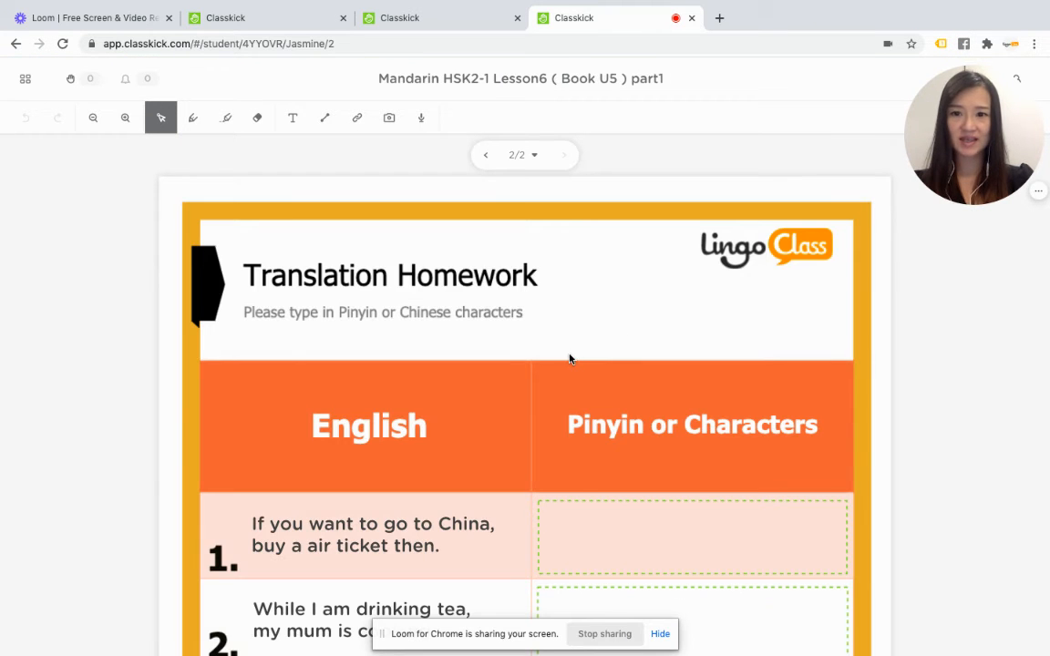
pyautogui.scroll(-3, 614, 407)
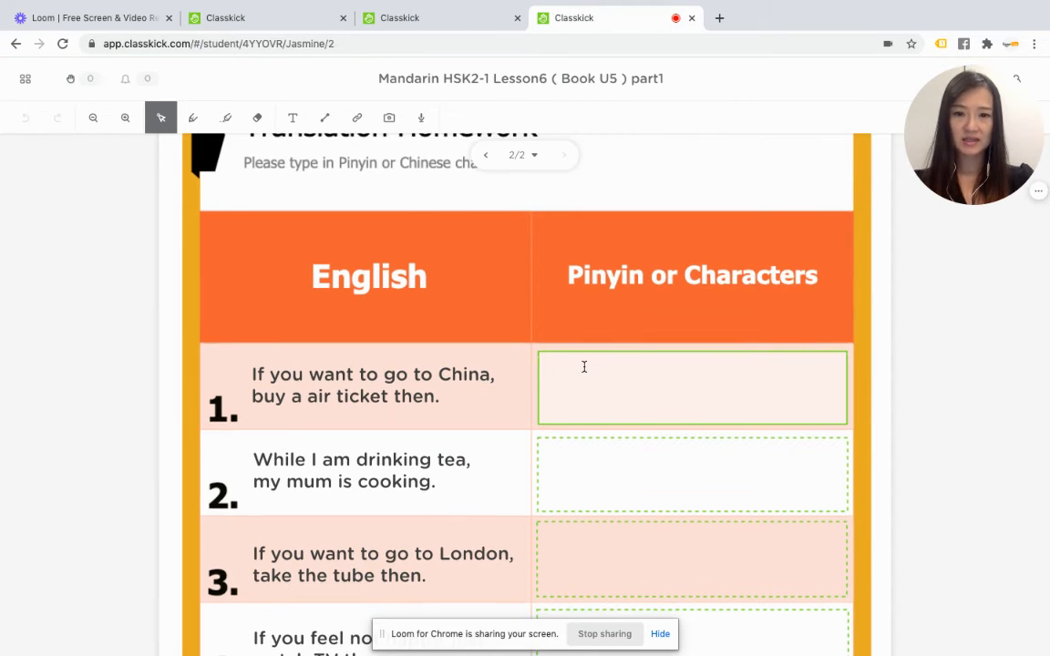
pyautogui.click(584, 367)
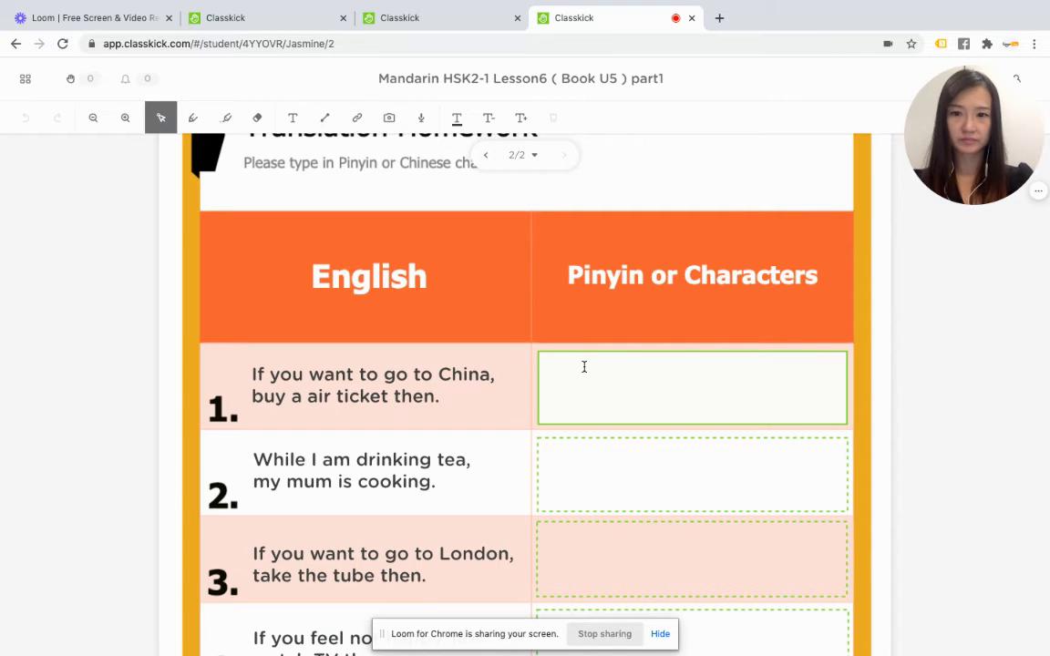
pyautogui.hotkey('ctrl', 'space')
pyautogui.hotkey('ctrl', 'space')
pyautogui.hotkey('ctrl', 'space')
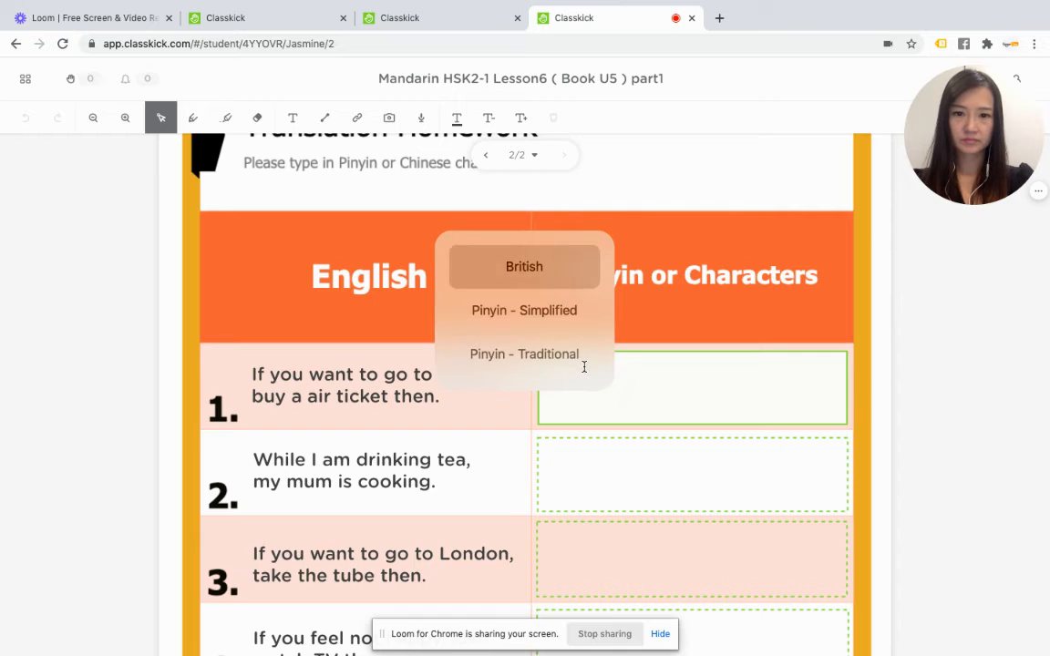
pyautogui.hotkey('ctrl', 'space')
pyautogui.write('ruguo')
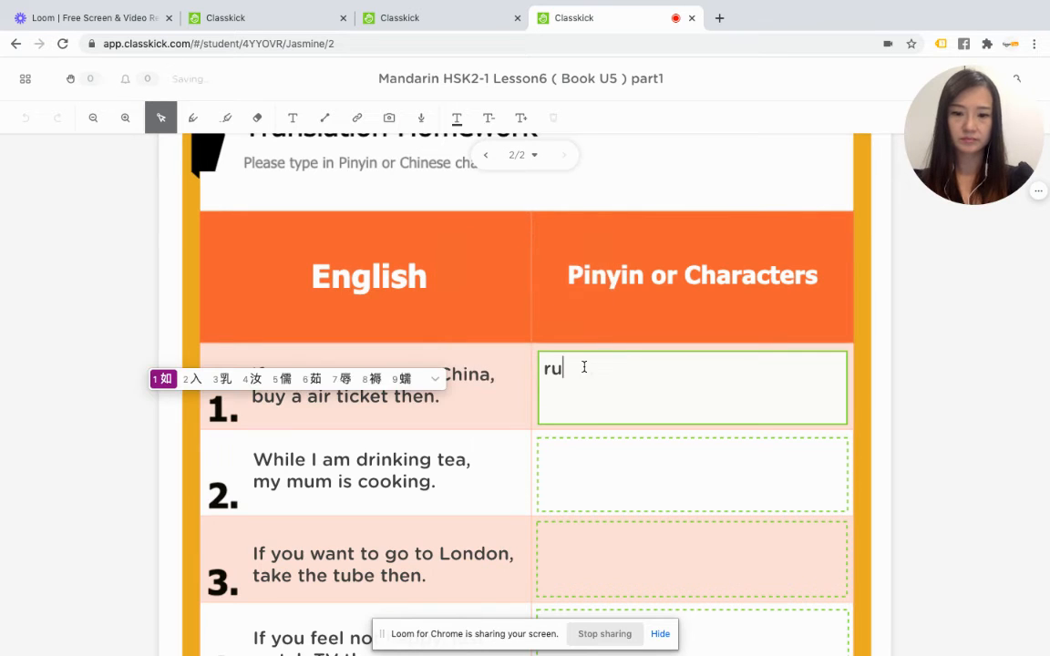
pyautogui.press('space')
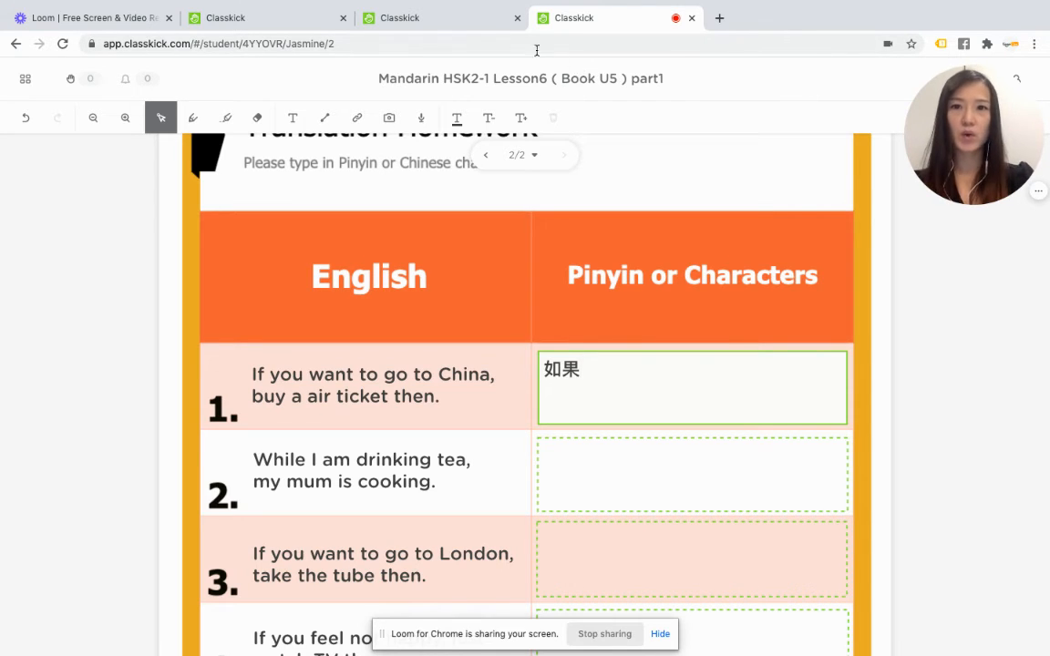
# Return to the teacher view, close the share dialog, and open slide 1 of the student's submitted work.
pyautogui.click(286, 27)
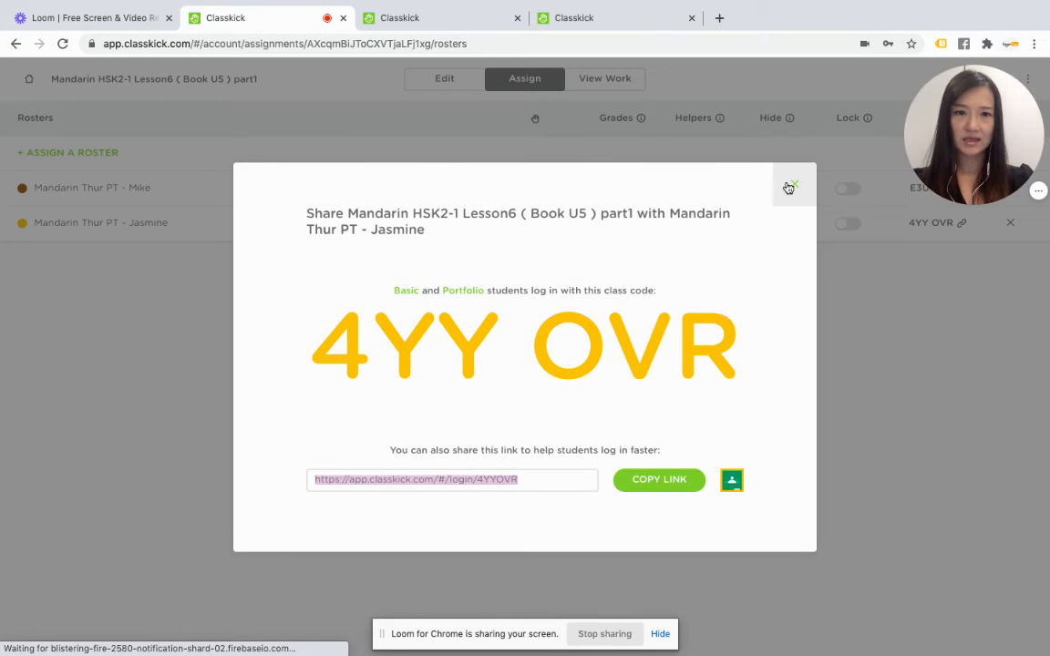
pyautogui.click(794, 188)
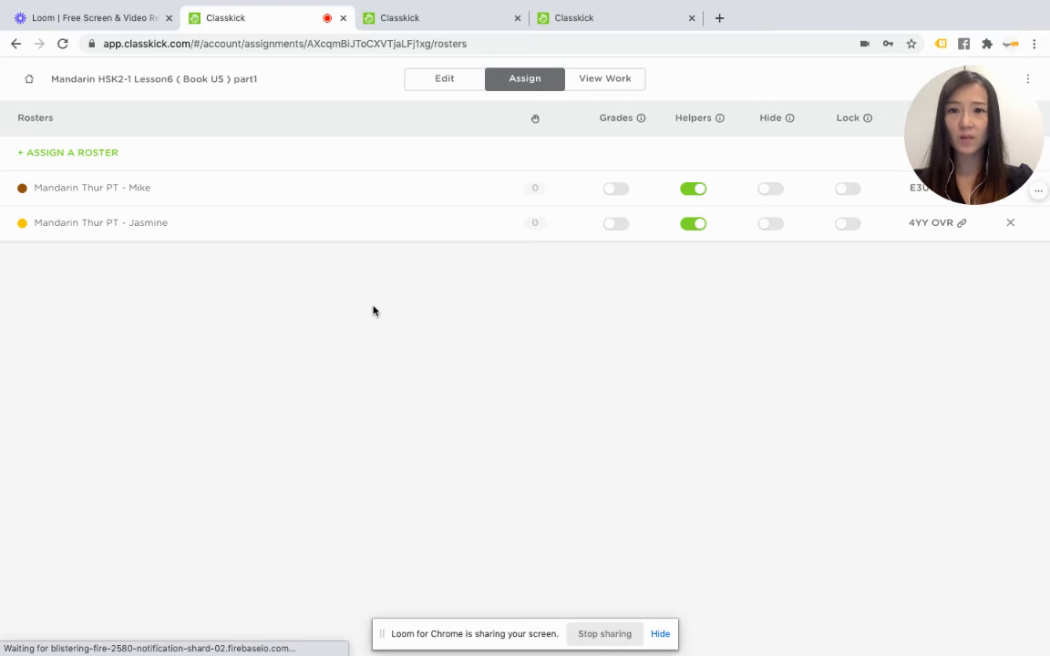
pyautogui.click(171, 227)
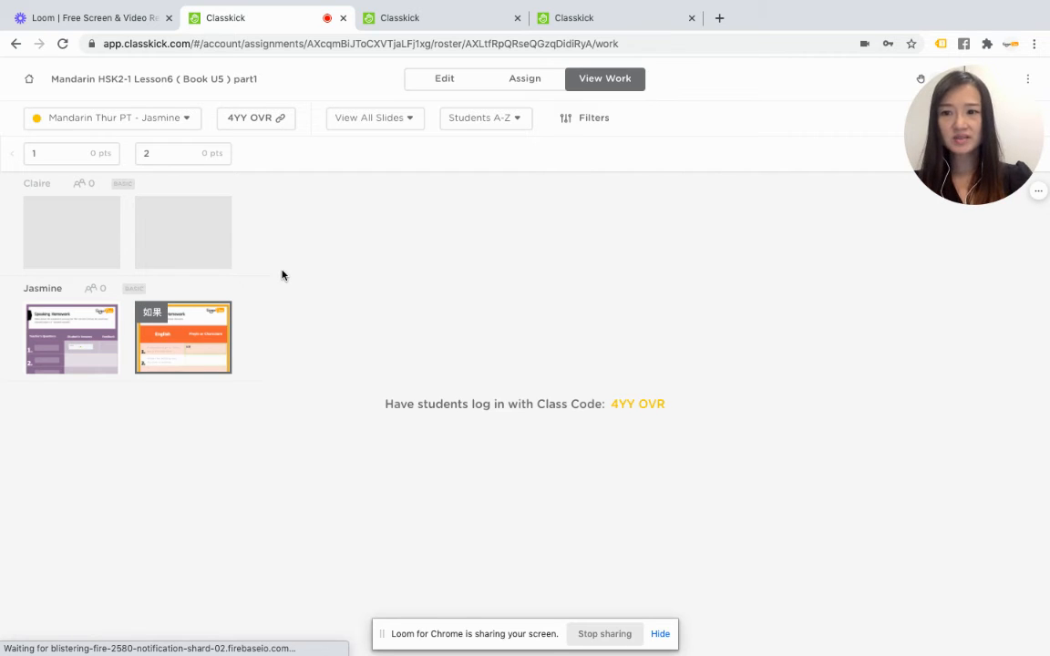
pyautogui.click(78, 337)
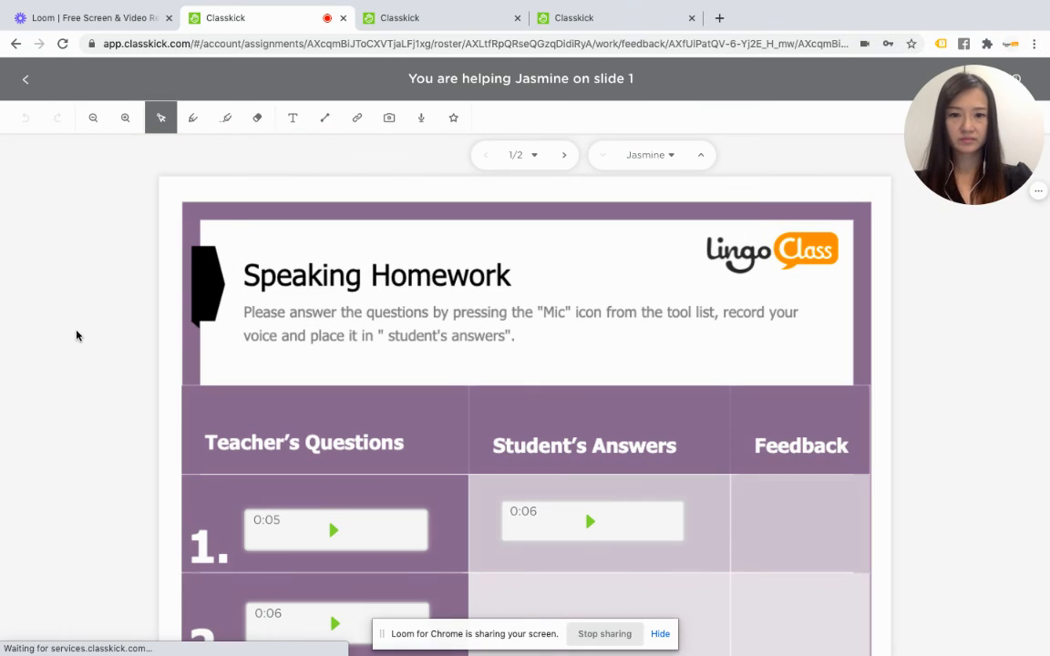
# Draw a red check mark with the pen in the Feedback cell for question 1 of the Speaking Homework slide.
pyautogui.scroll(-2, 690, 429)
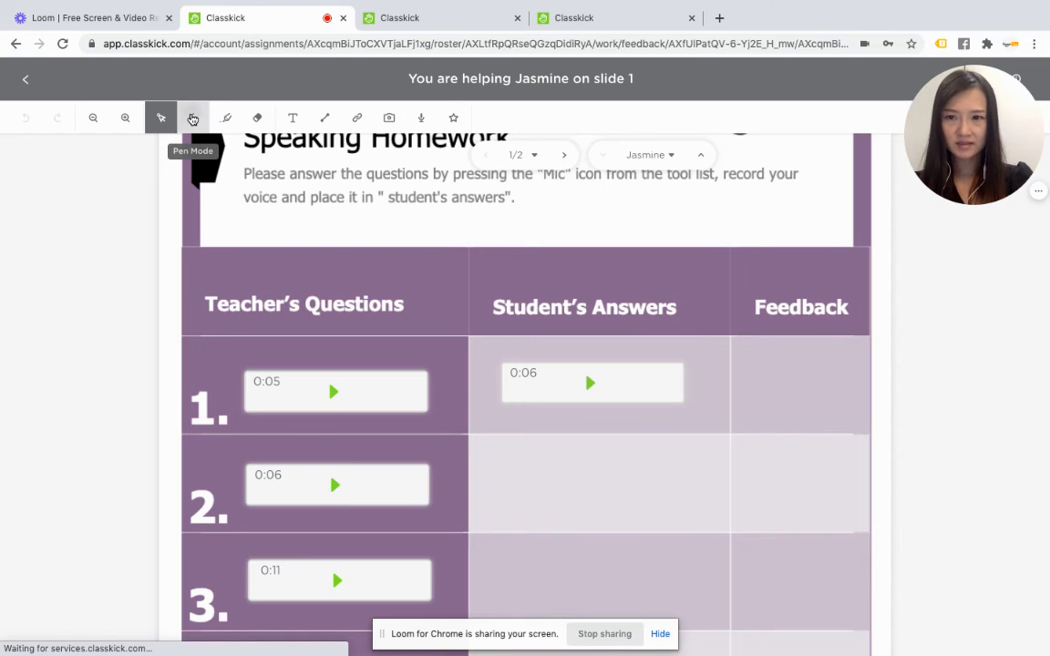
pyautogui.click(192, 120)
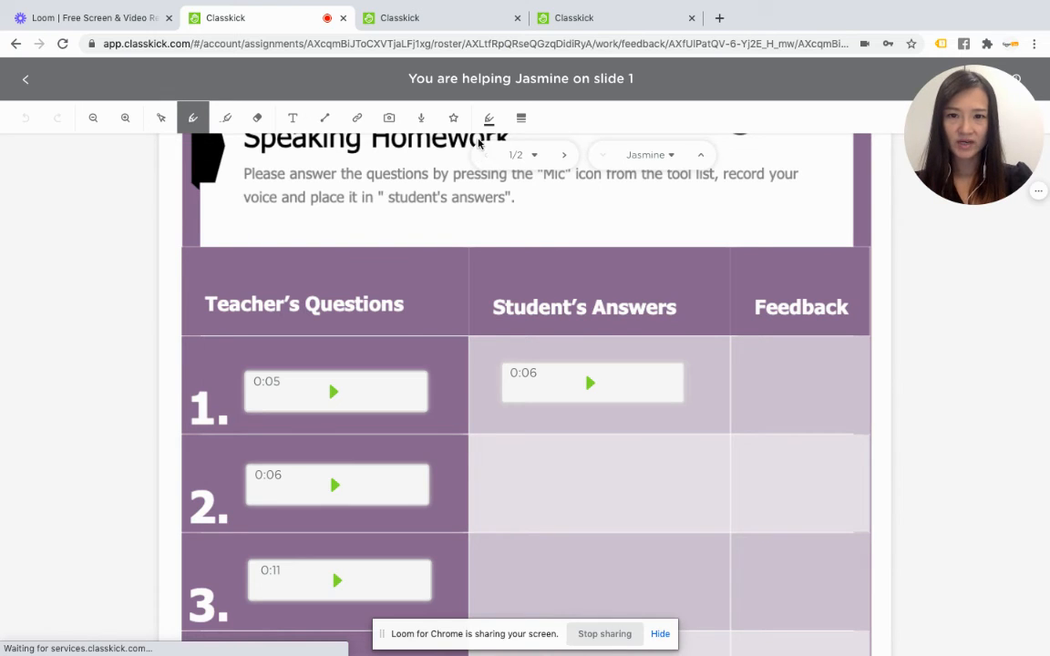
pyautogui.click(488, 118)
pyautogui.click(440, 151)
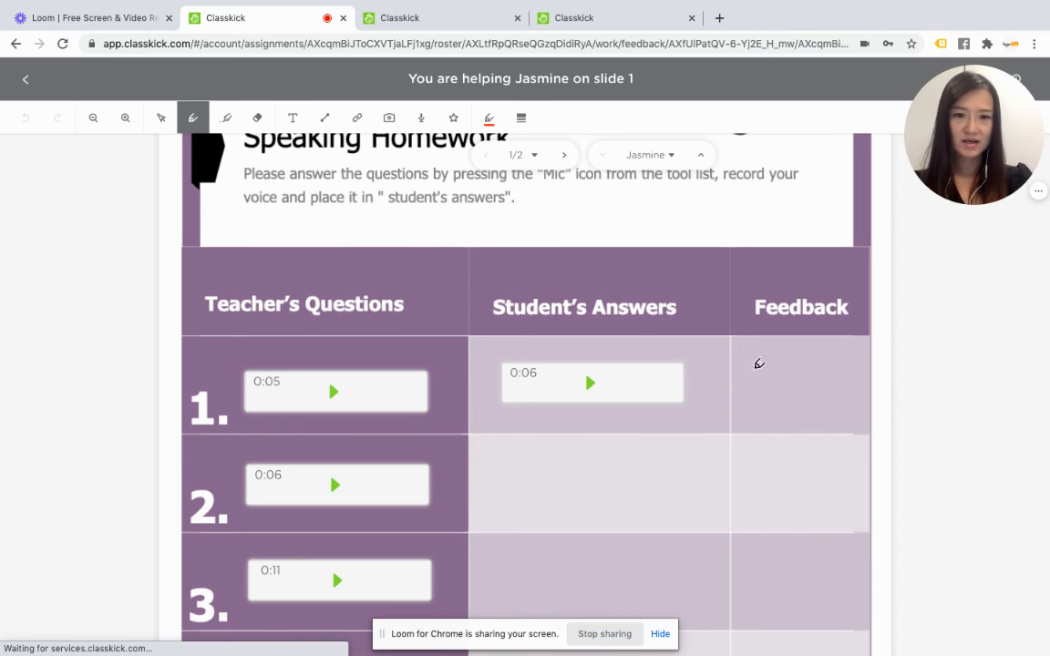
pyautogui.moveTo(738, 367); pyautogui.dragTo(803, 382)
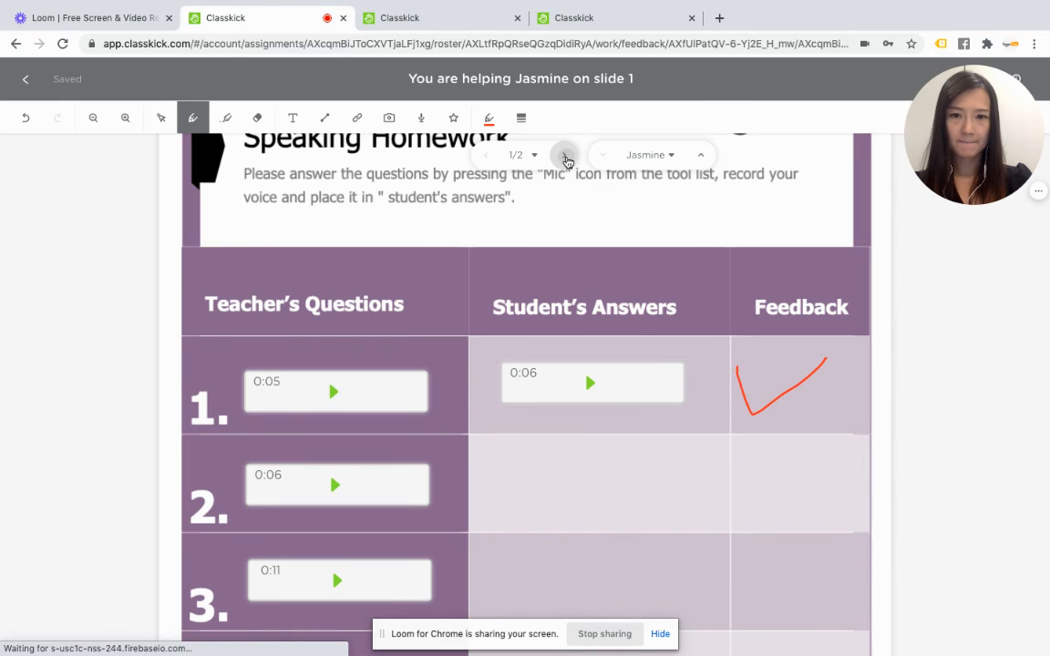
# Go to the Translation Homework slide and draw a red check mark over the student's answer to sentence 1.
pyautogui.click(565, 160)
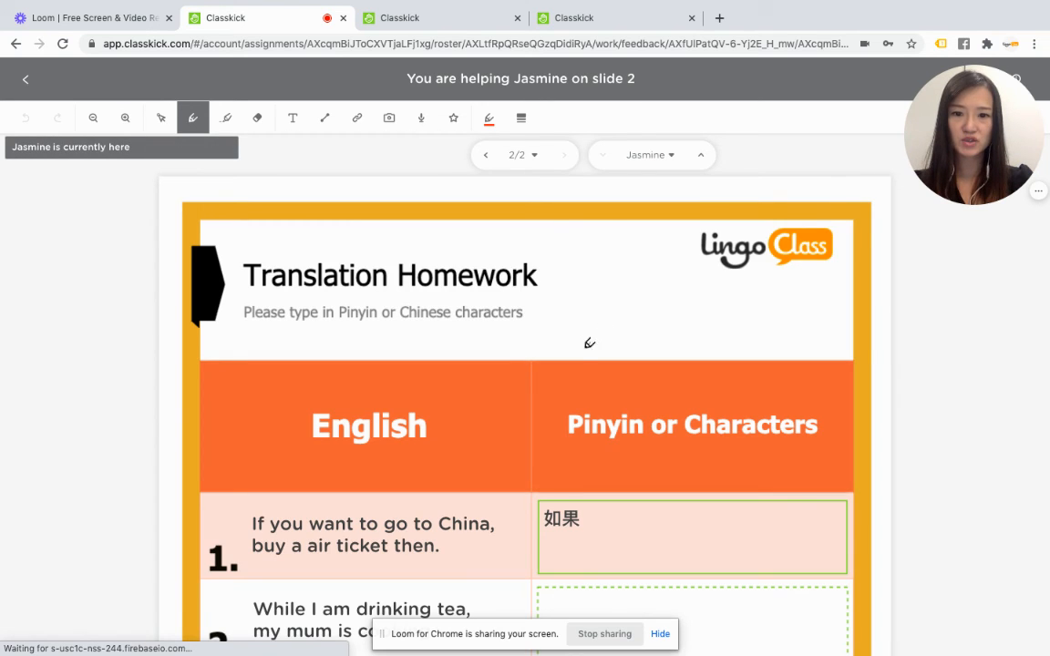
pyautogui.scroll(-3, 588, 351)
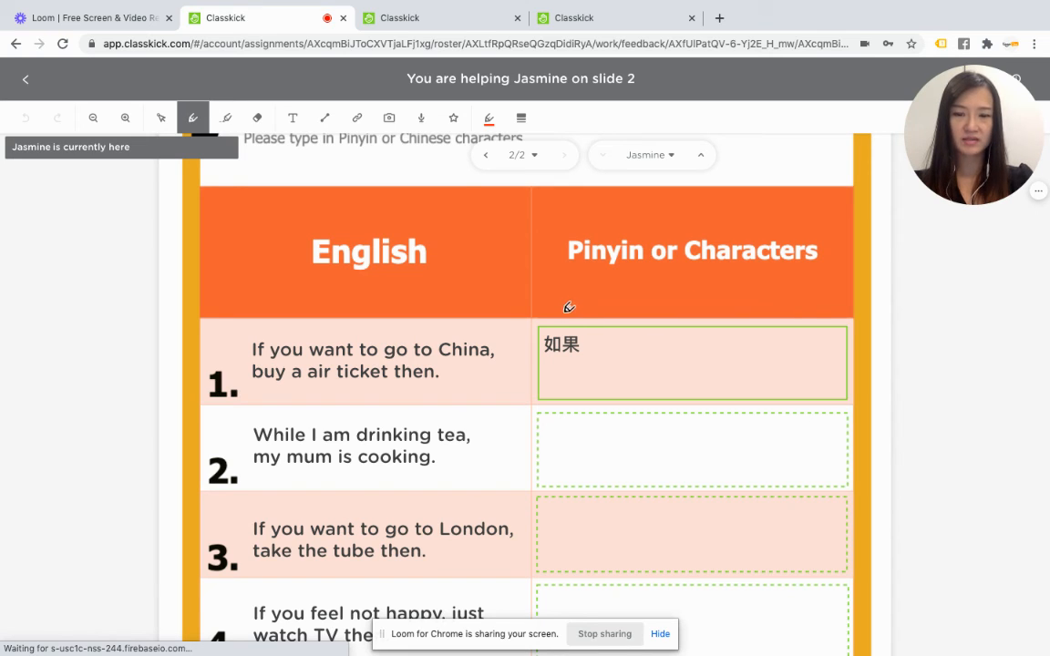
pyautogui.moveTo(563, 316)
pyautogui.mouseDown()
pyautogui.moveTo(564, 351)
pyautogui.moveTo(677, 281)
pyautogui.mouseUp()
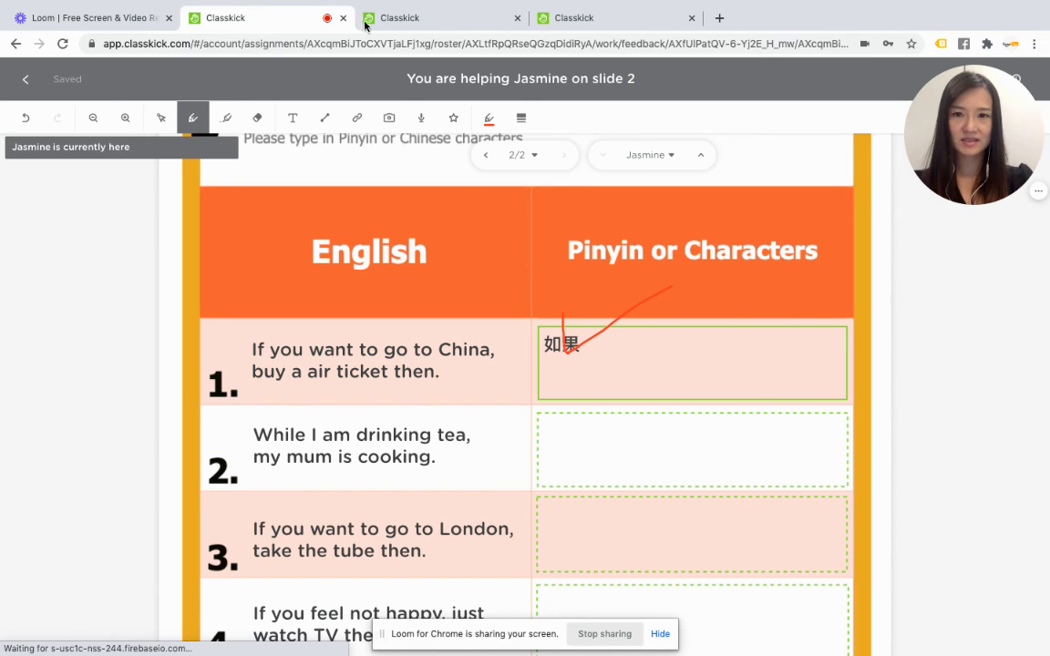
# Place the "excellent !!" +8 sticker just above the sentence 1 answer box and return to the overview of student work.
pyautogui.click(453, 120)
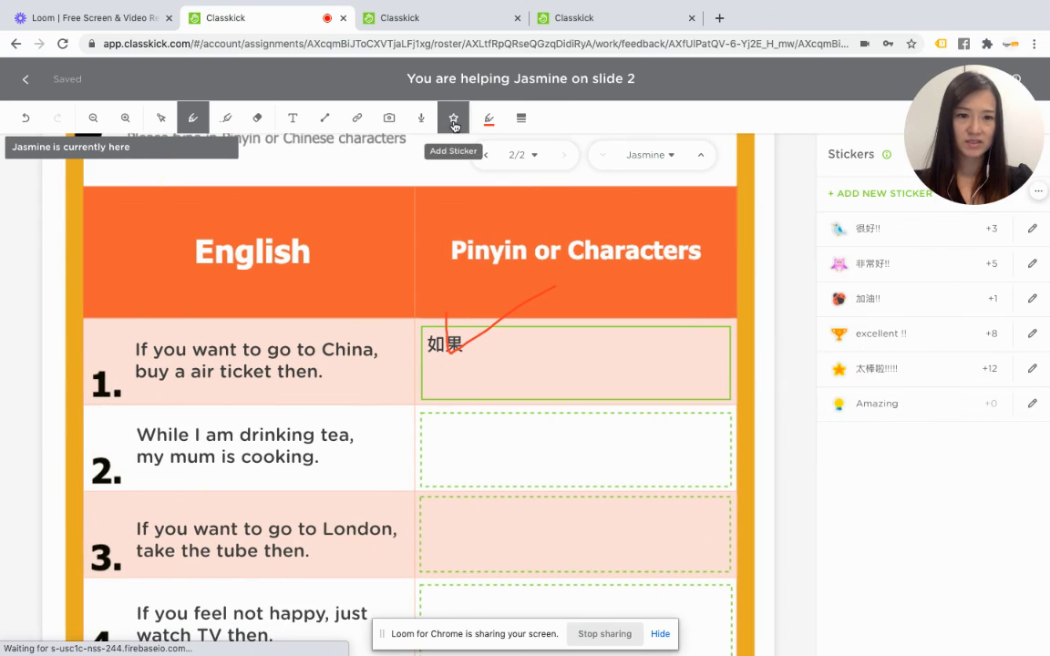
pyautogui.click(884, 337)
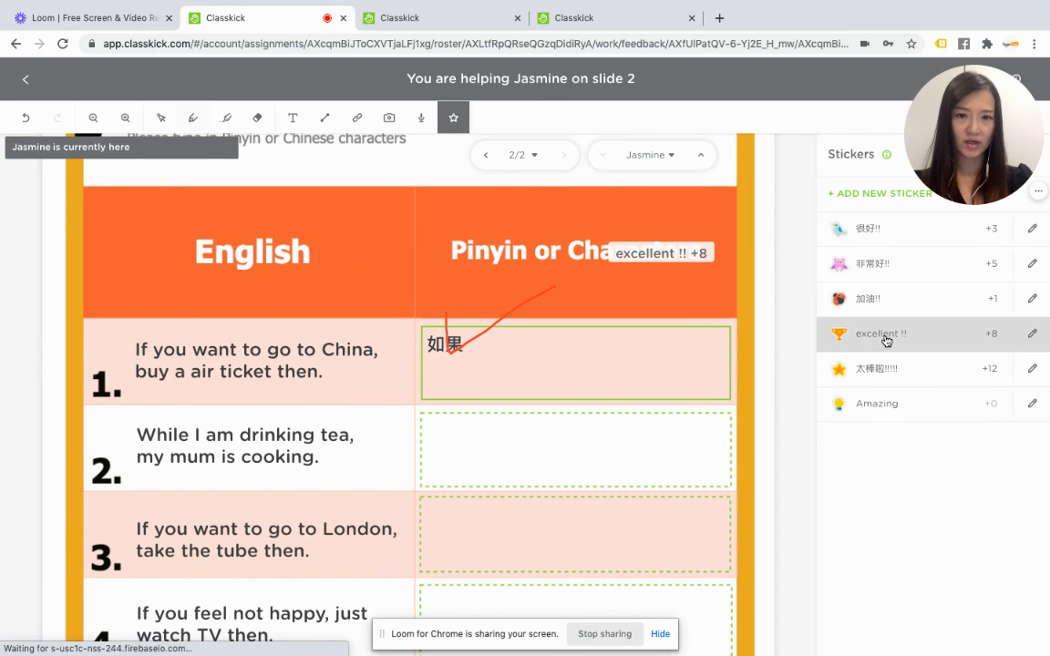
pyautogui.click(662, 290)
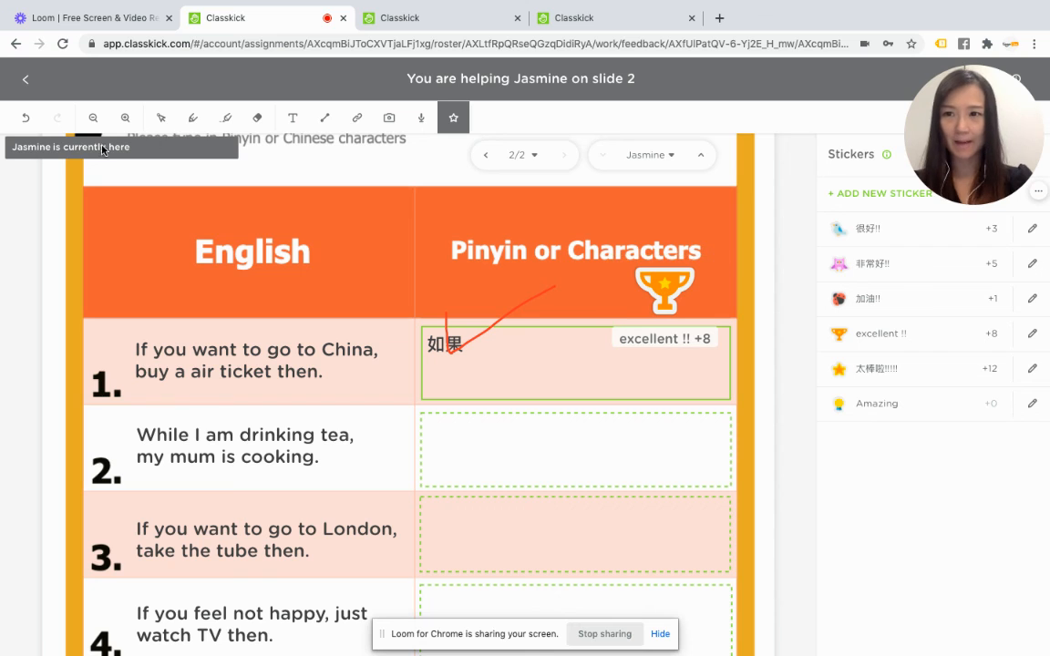
pyautogui.click(27, 82)
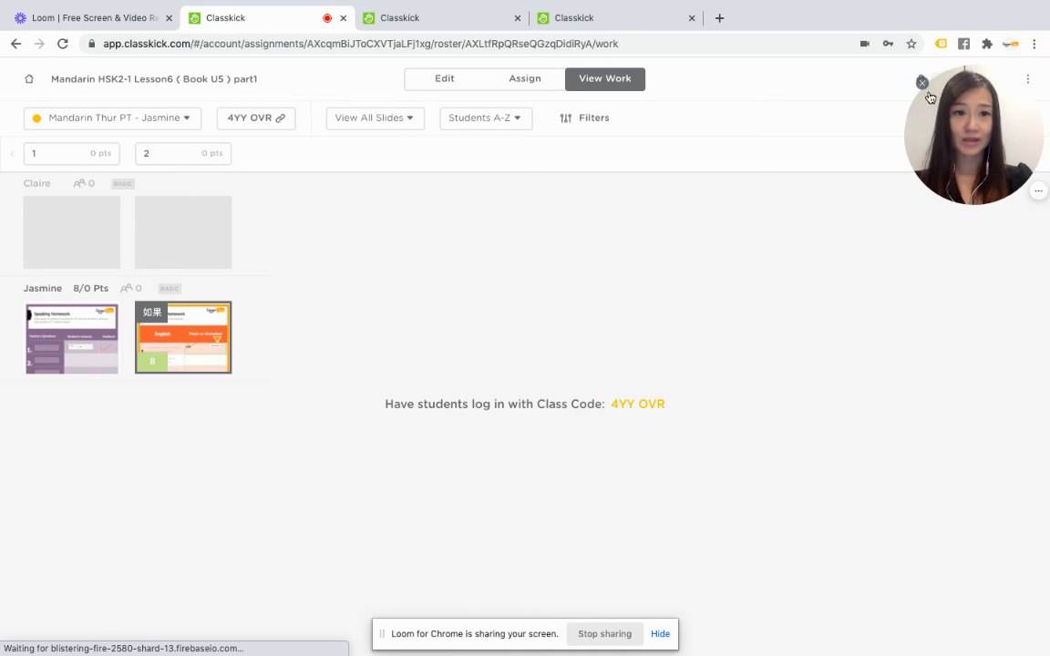
pyautogui.click(922, 83)
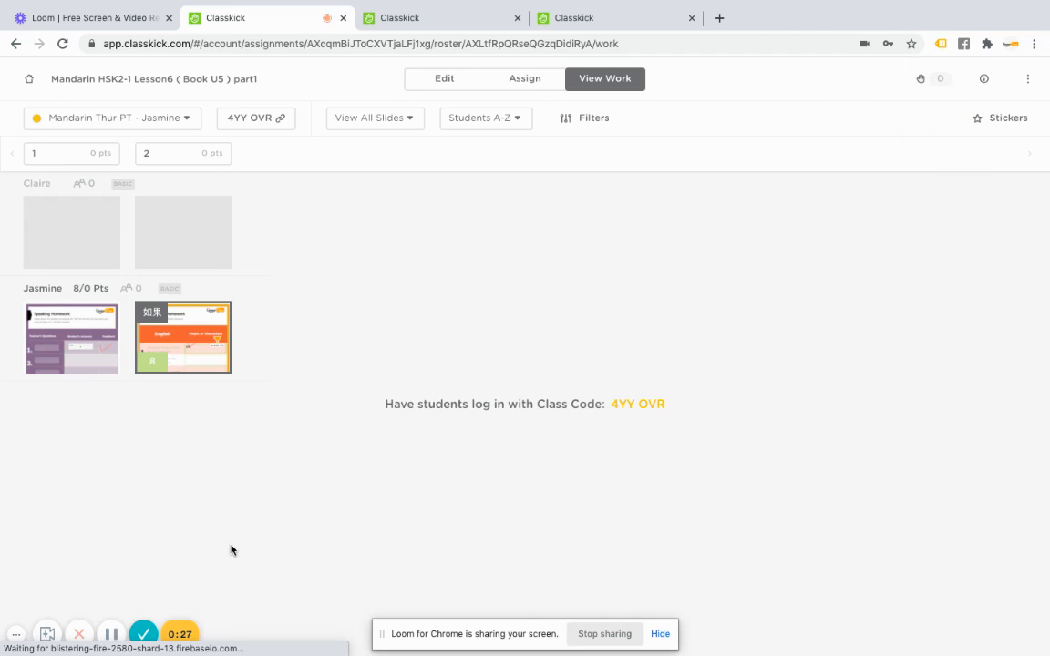